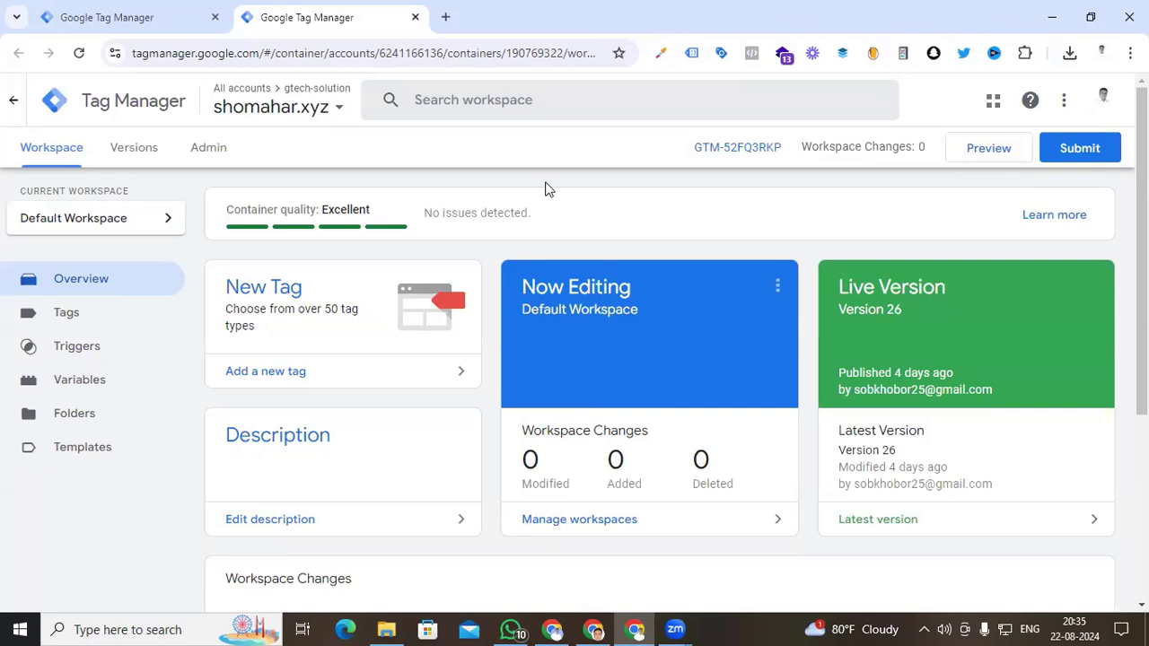
# From the accounts home, add a Web container named 'Import Container' to the destination account
pyautogui.click(92, 19)
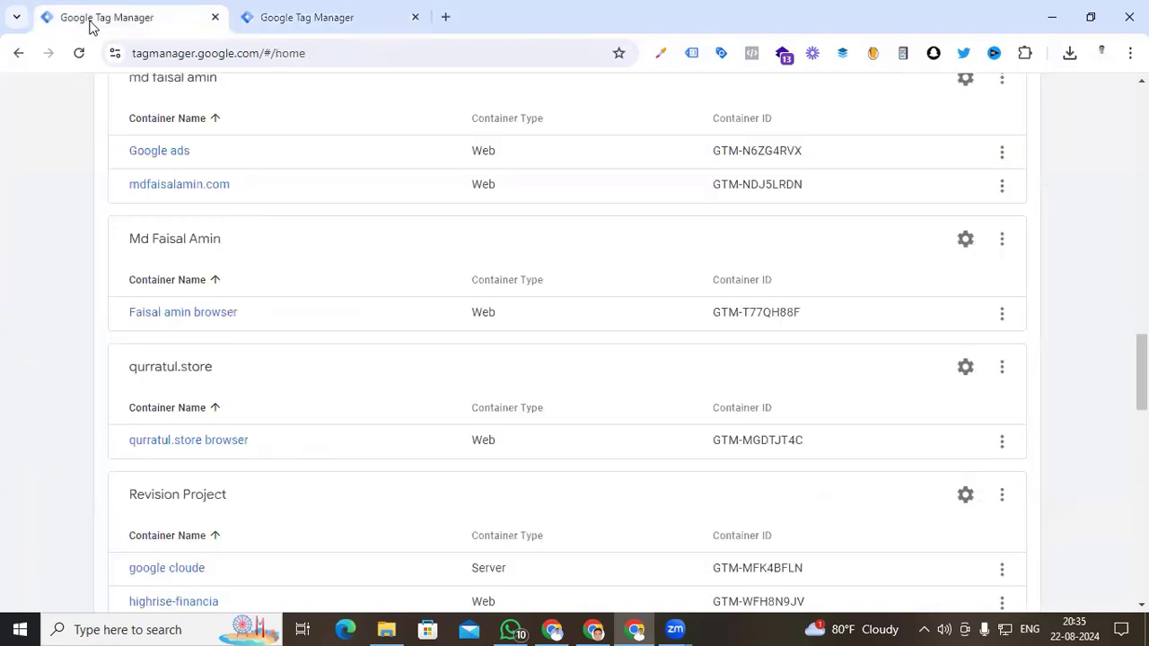
pyautogui.click(1002, 244)
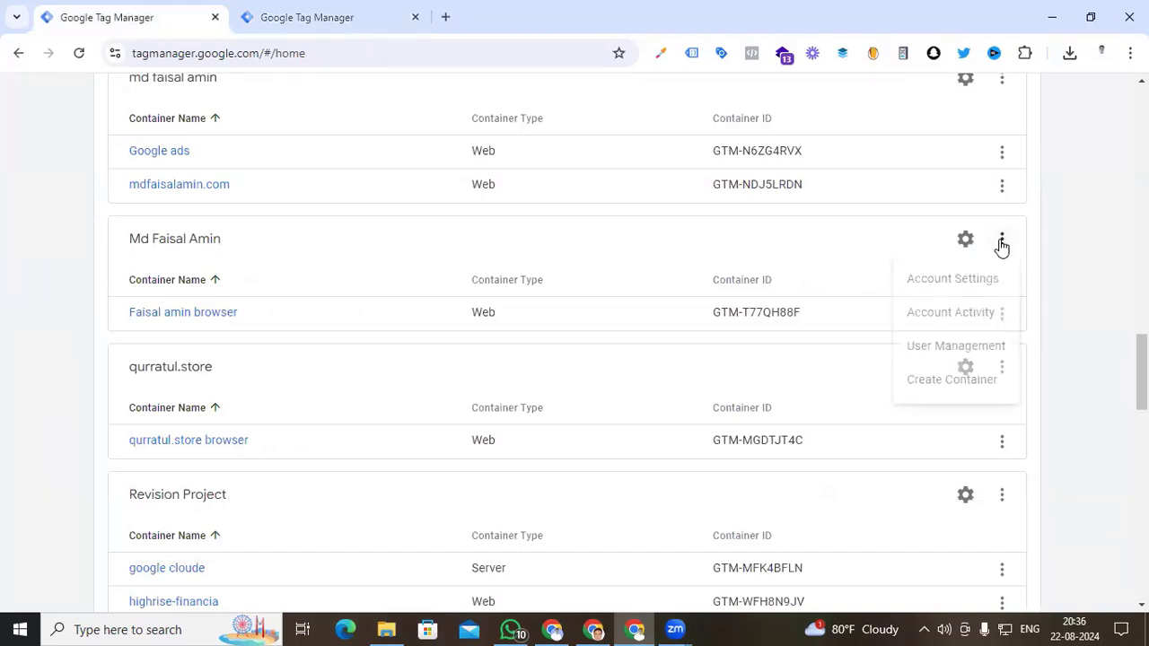
pyautogui.click(952, 380)
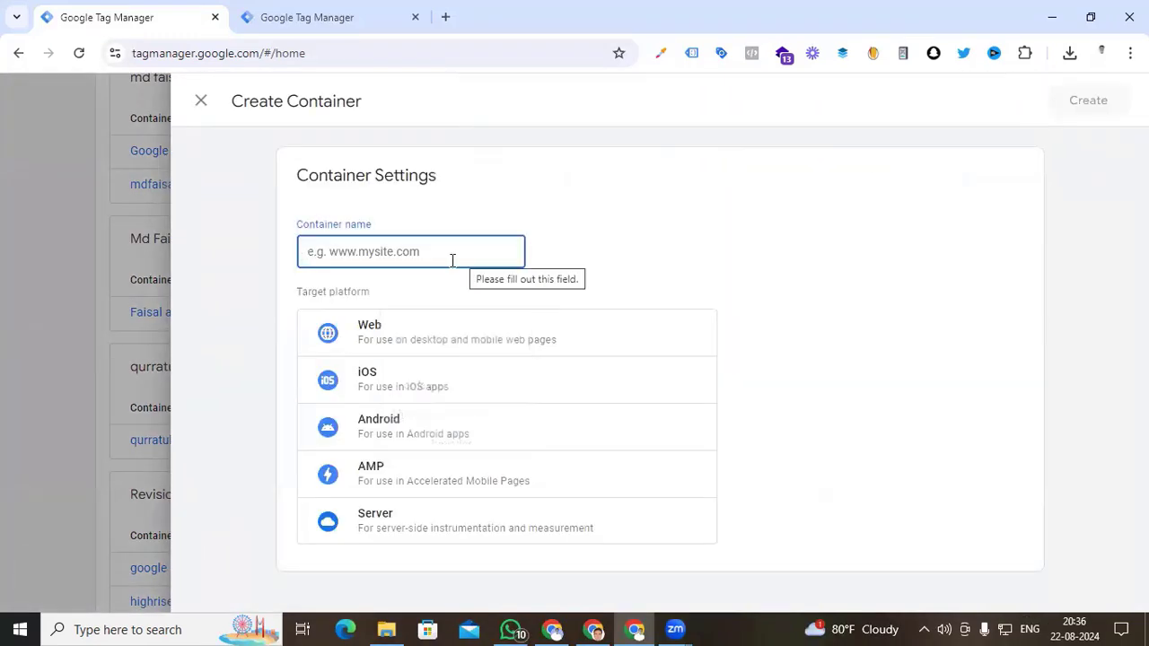
pyautogui.write('Import Cont')
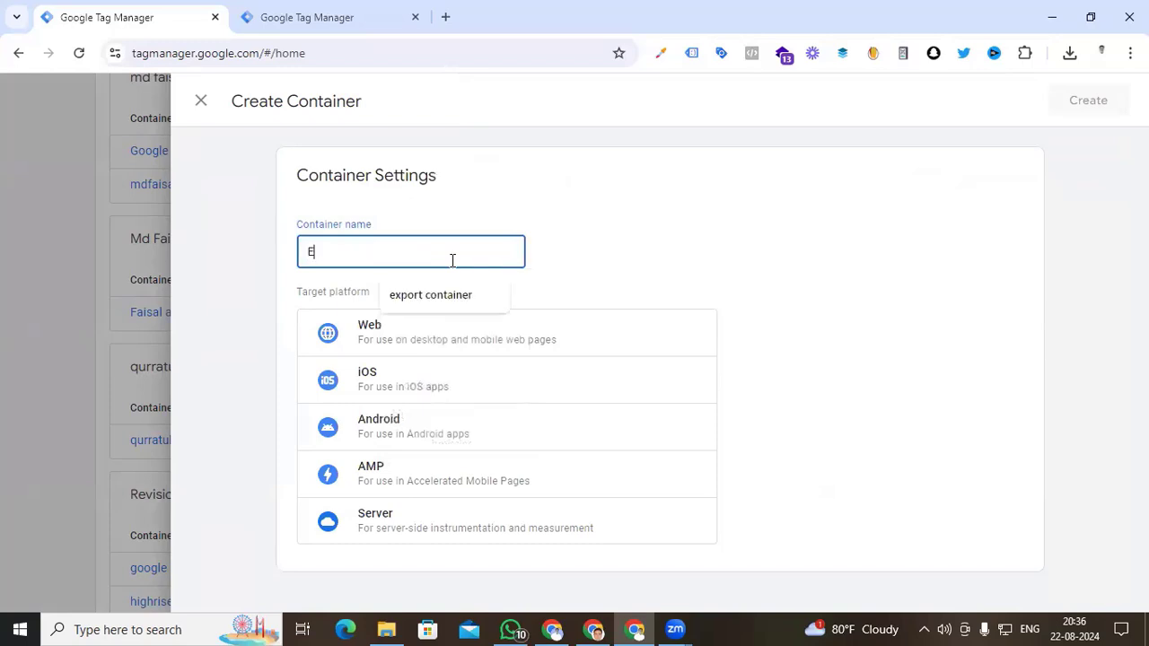
pyautogui.write('ainer')
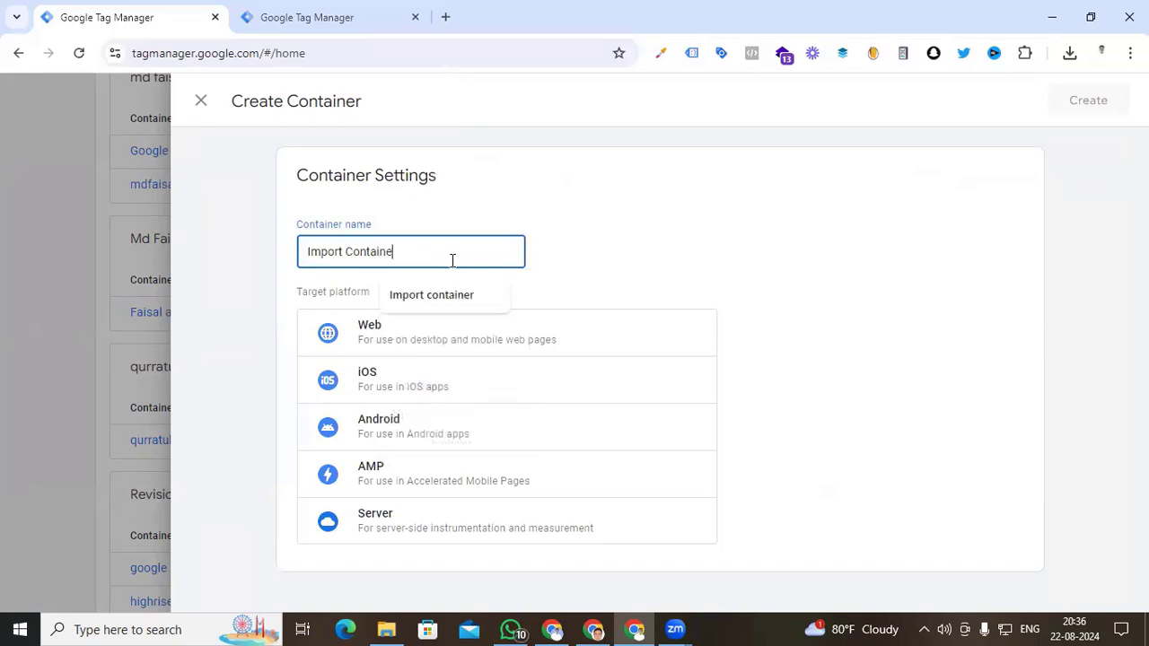
pyautogui.click(588, 345)
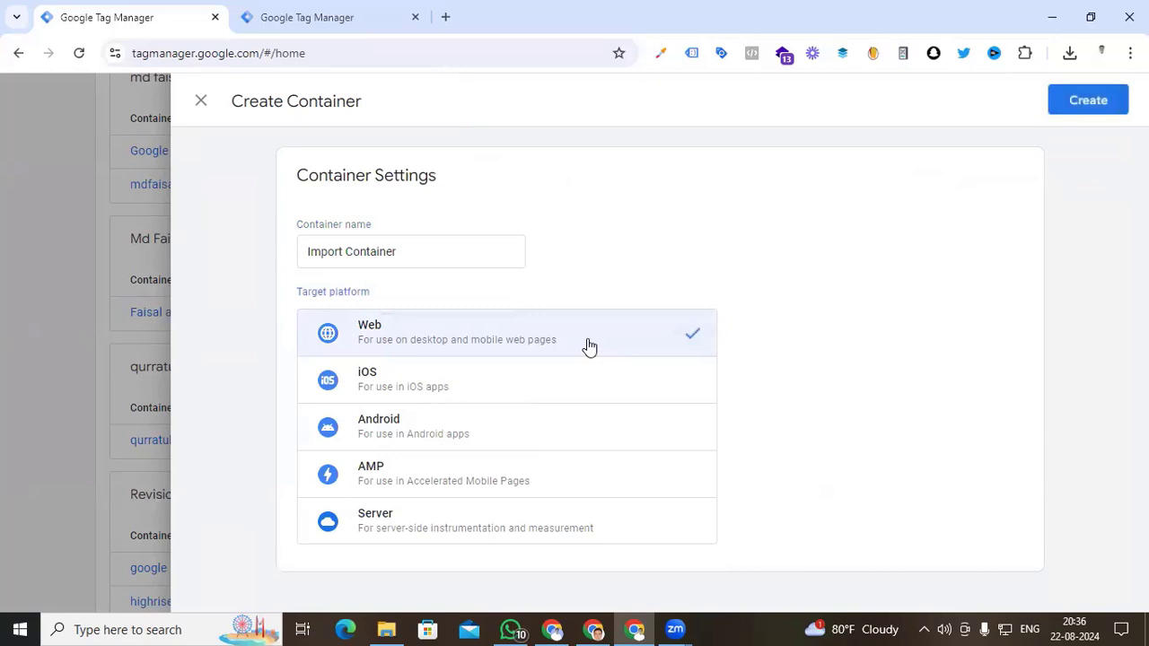
pyautogui.click(1089, 99)
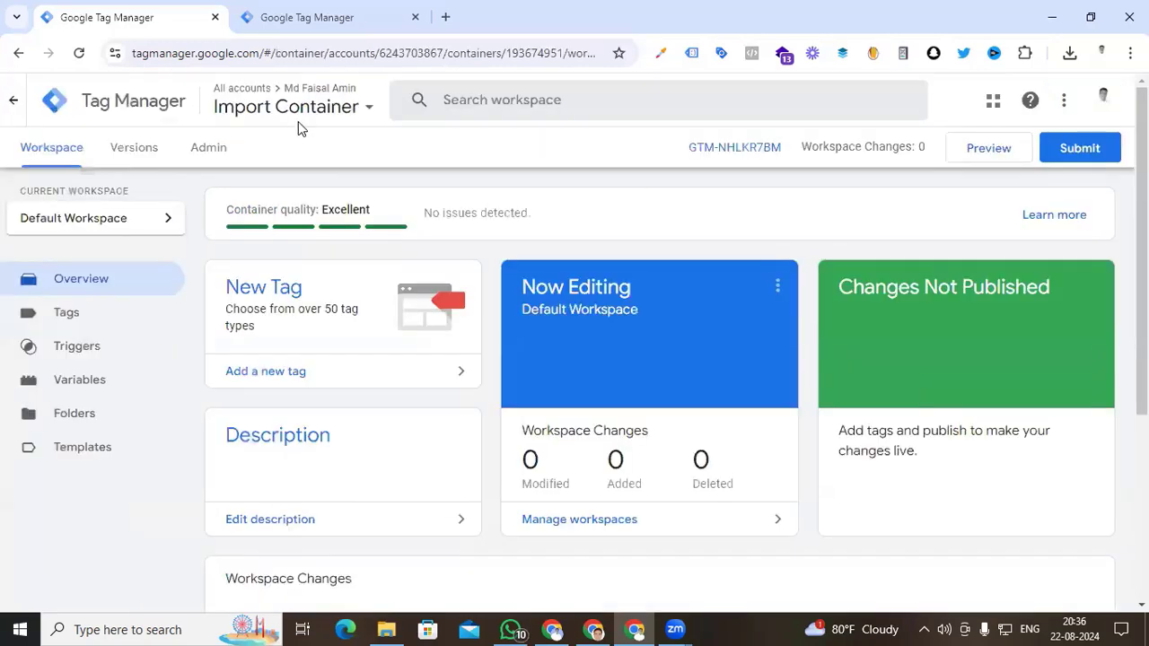
# Back in the shomahar.xyz container, go to Admin and scroll to the Container options
pyautogui.click(328, 18)
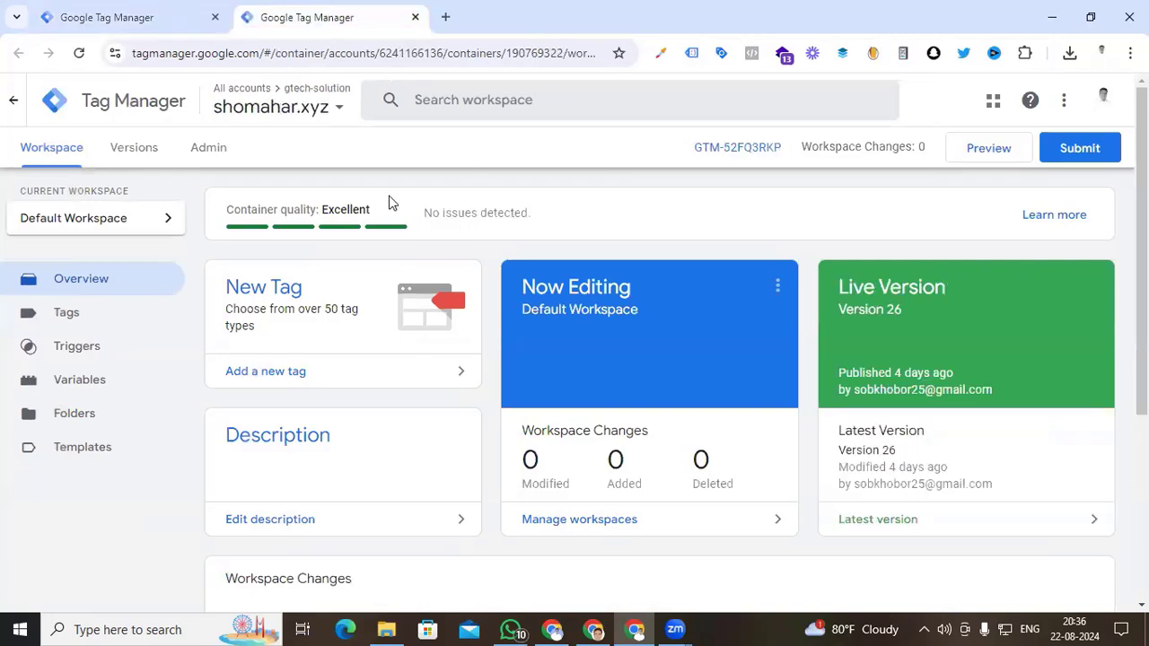
pyautogui.click(126, 18)
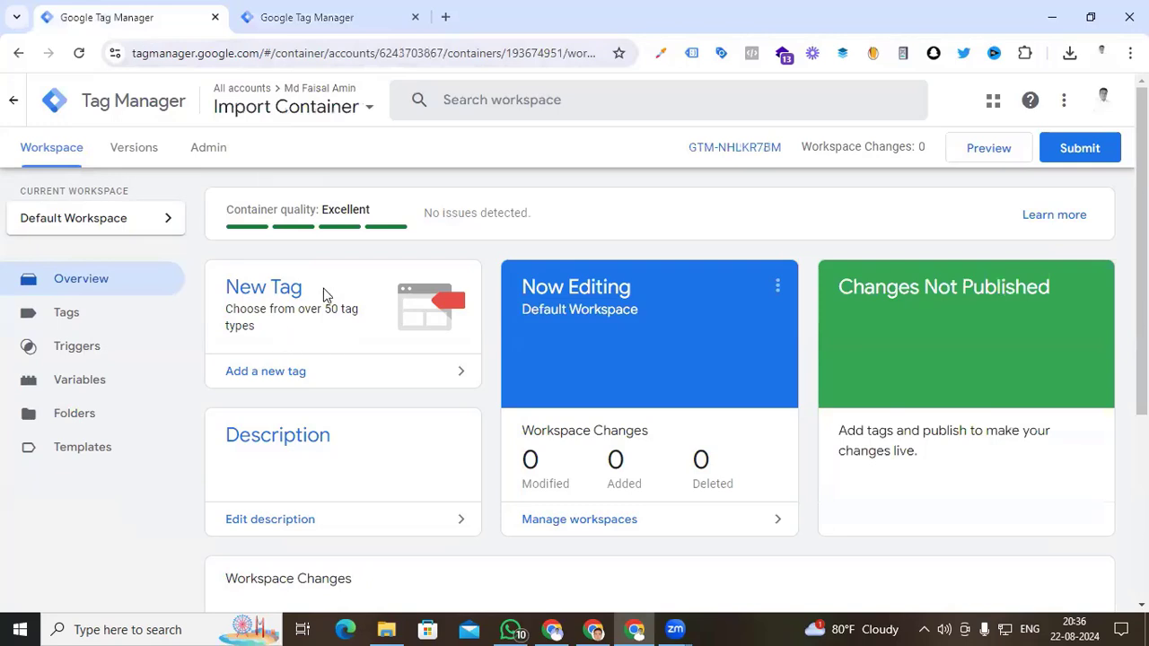
pyautogui.click(329, 17)
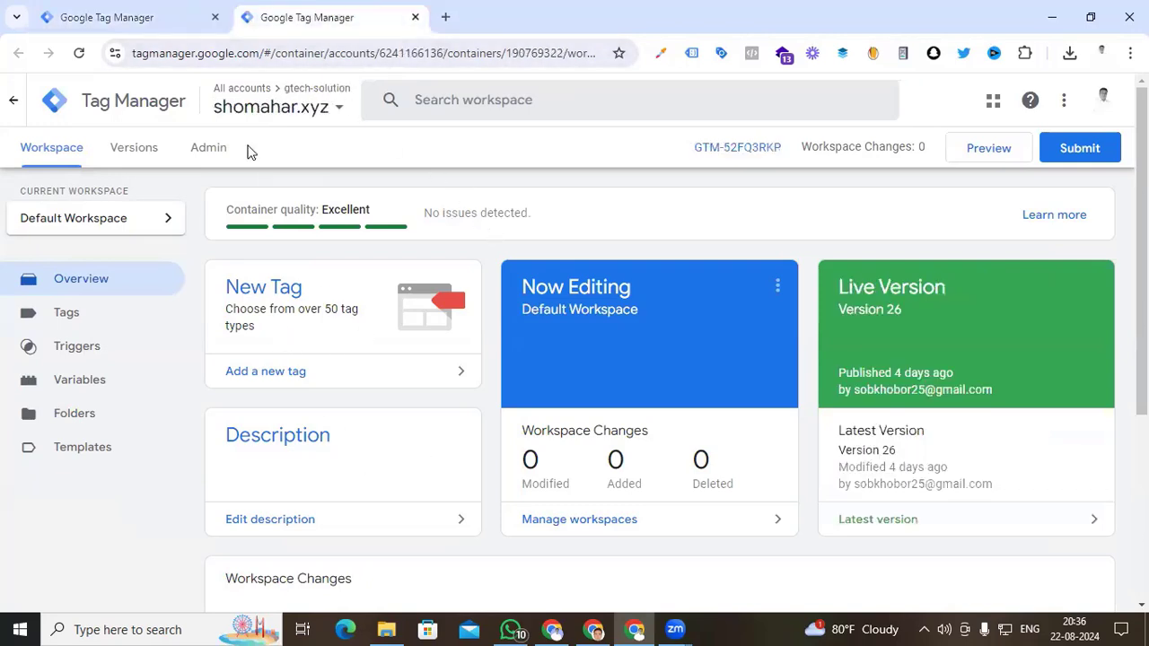
pyautogui.click(206, 150)
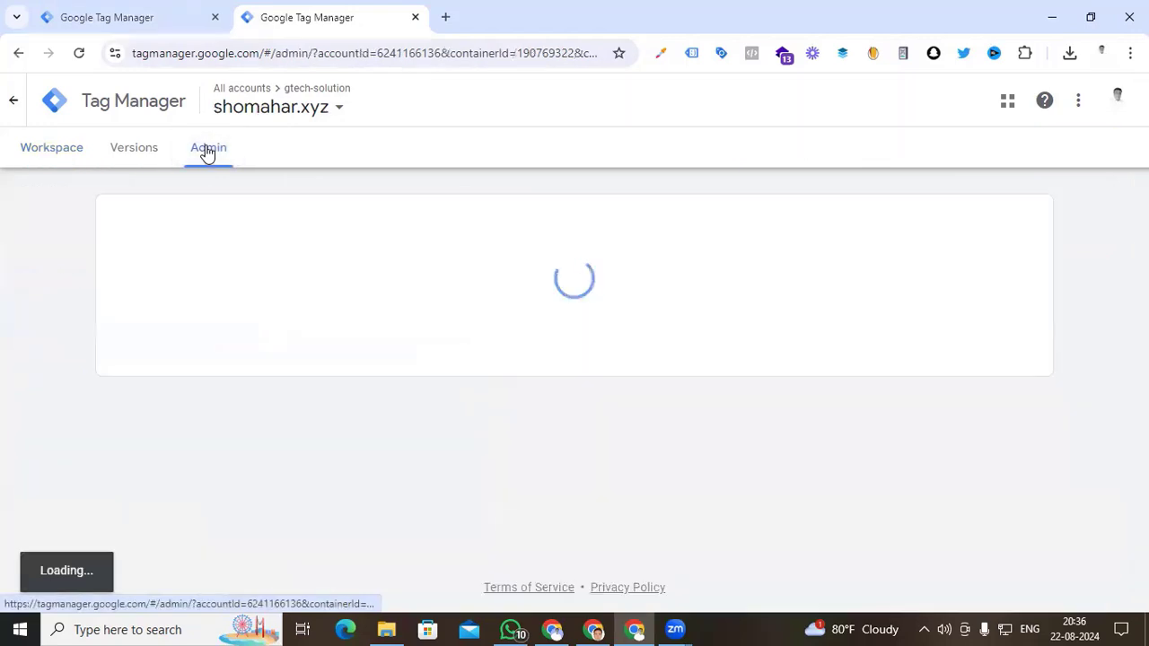
pyautogui.scroll(-1, 788, 347)
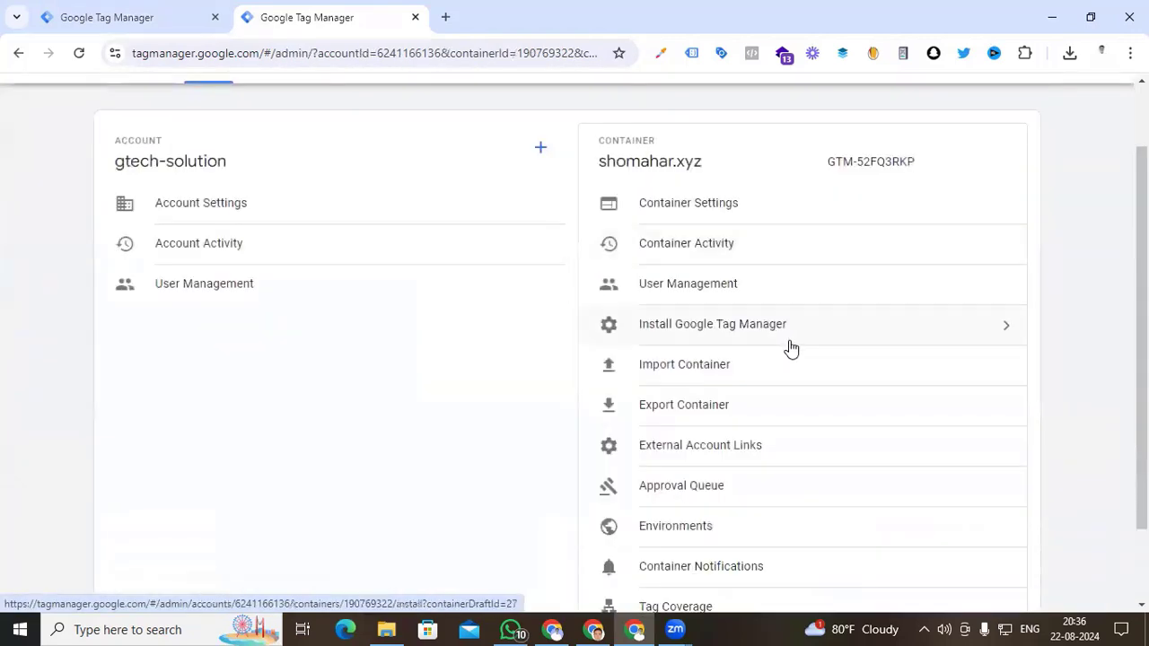
# Choose Export Container and pick Default Workspace as the export source
pyautogui.click(768, 413)
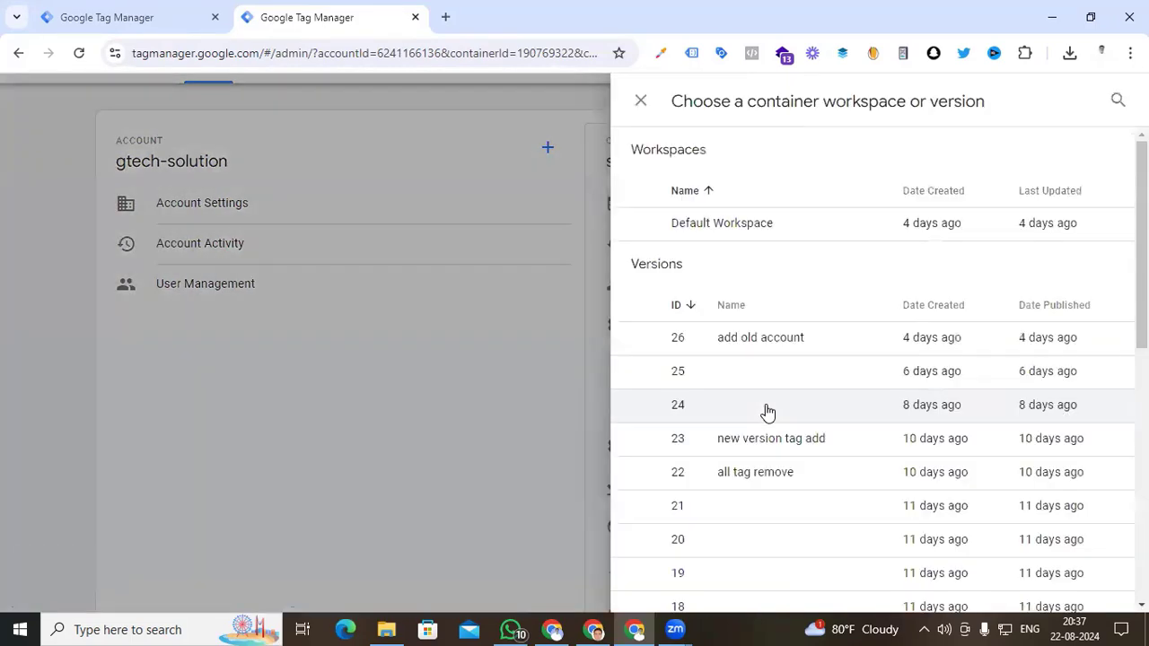
pyautogui.scroll(-6, 801, 301)
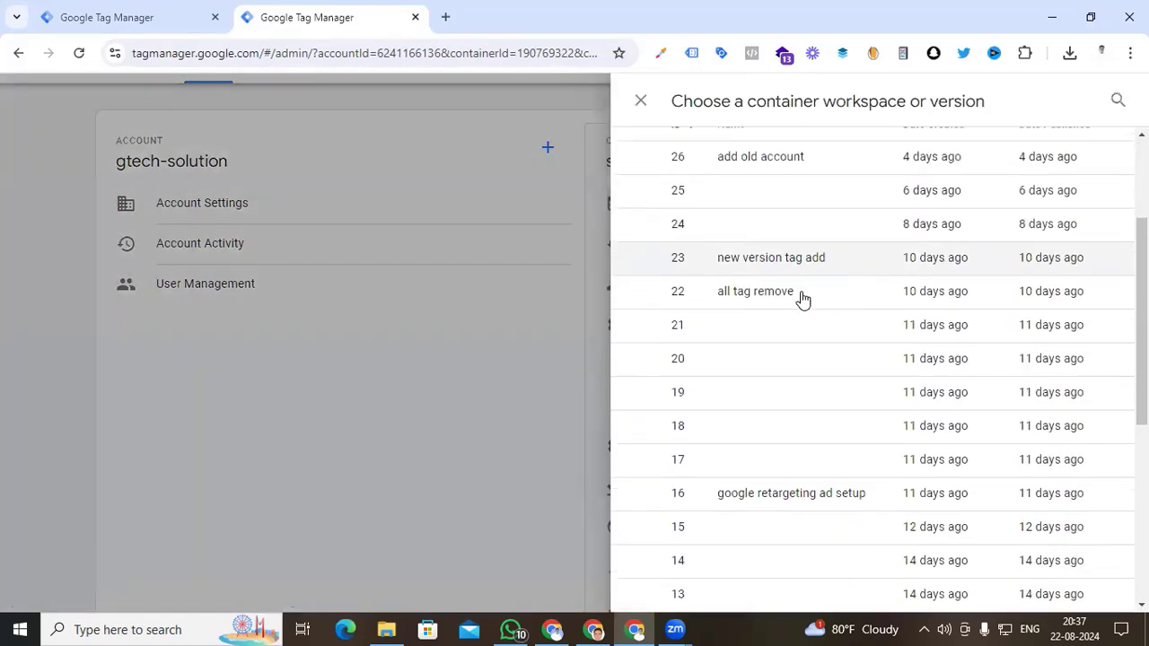
pyautogui.scroll(6, 802, 300)
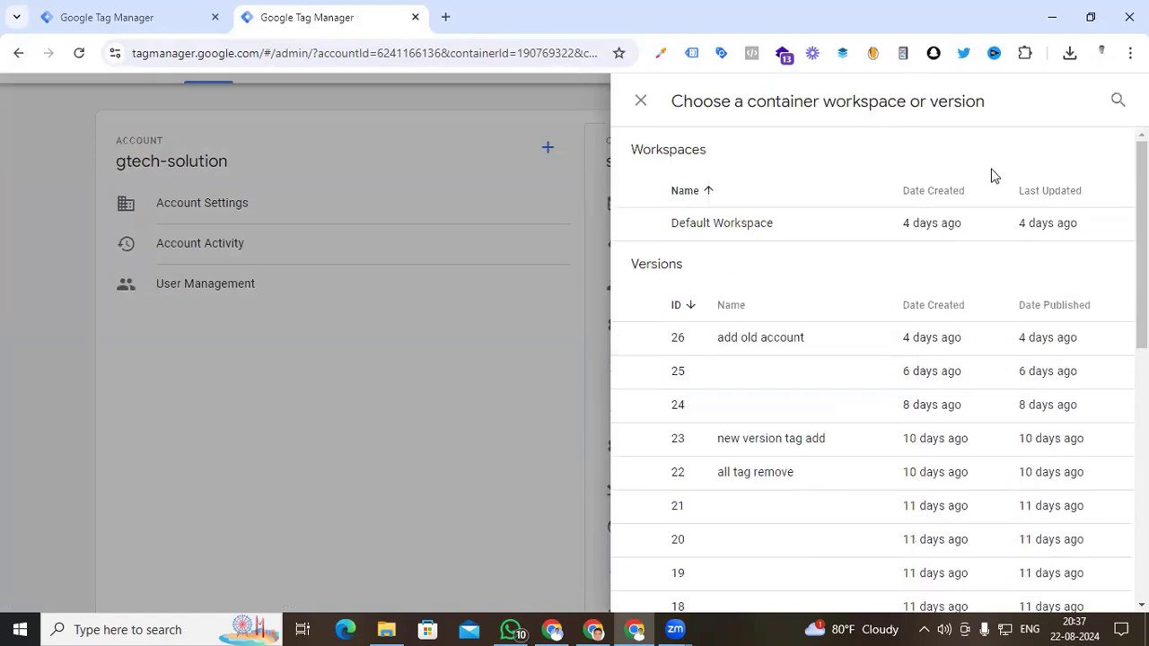
pyautogui.click(734, 230)
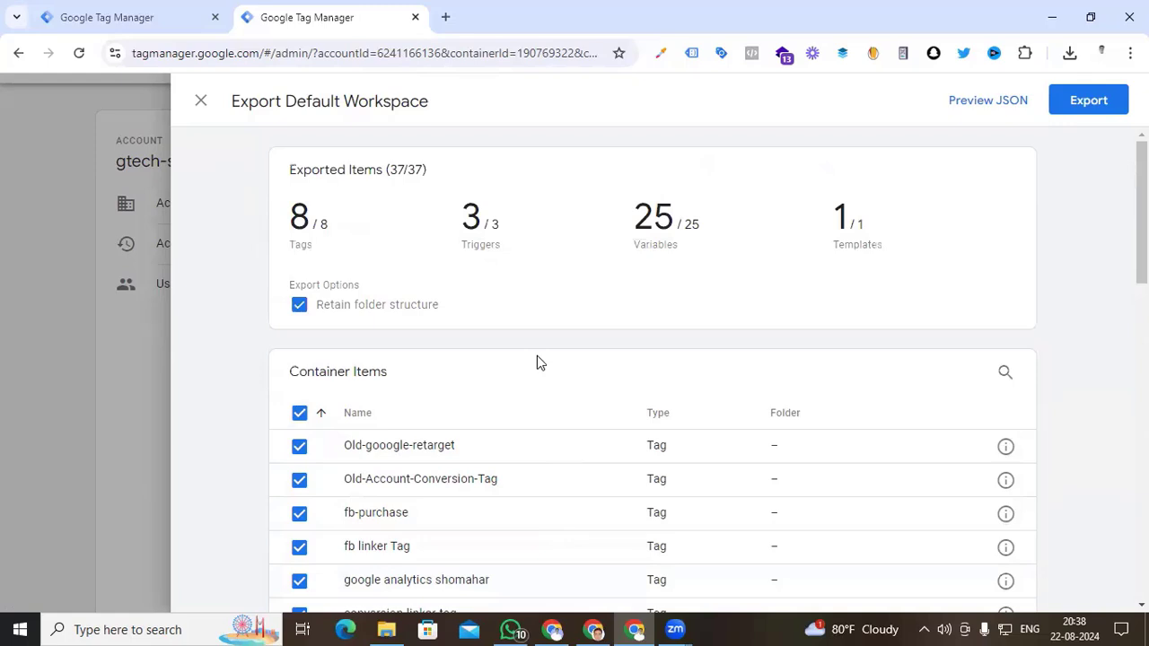
pyautogui.scroll(-3, 537, 355)
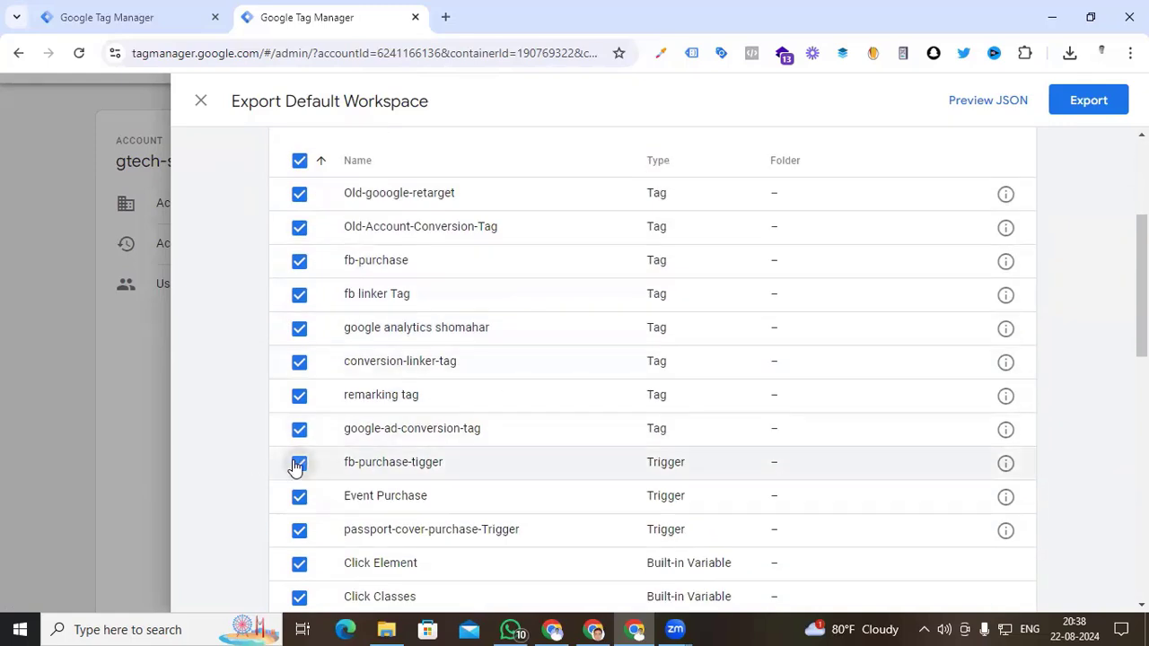
pyautogui.click(297, 465)
pyautogui.click(302, 467)
pyautogui.scroll(3, 302, 469)
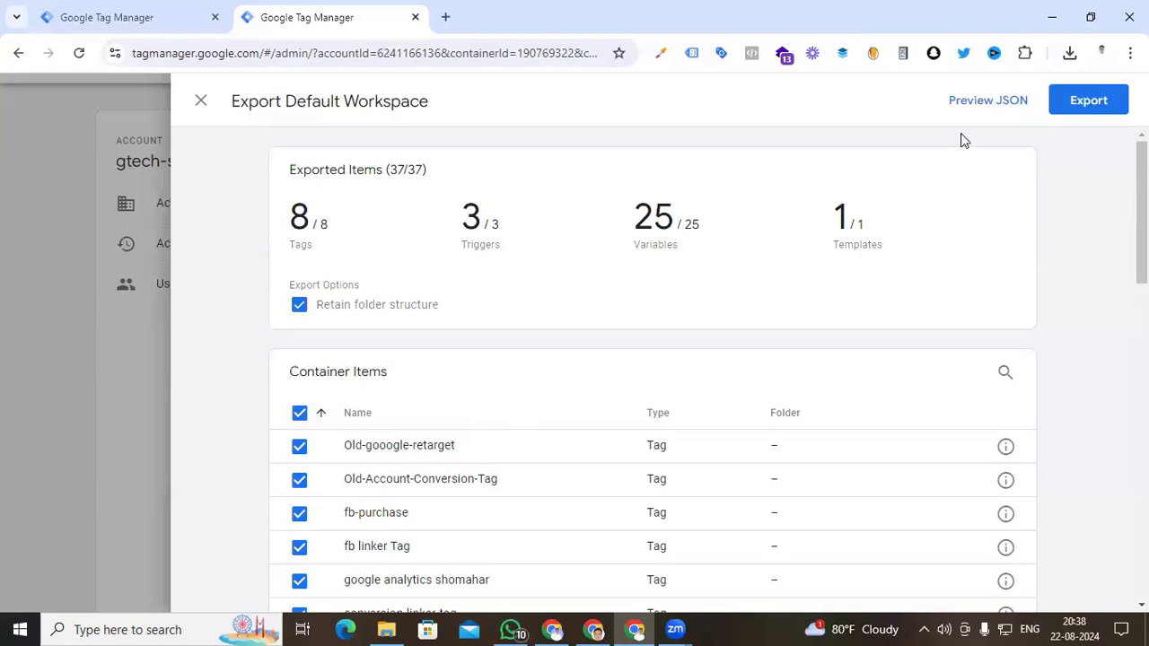
# Look through the JSON preview, close it, and download the workspace export JSON
pyautogui.click(968, 101)
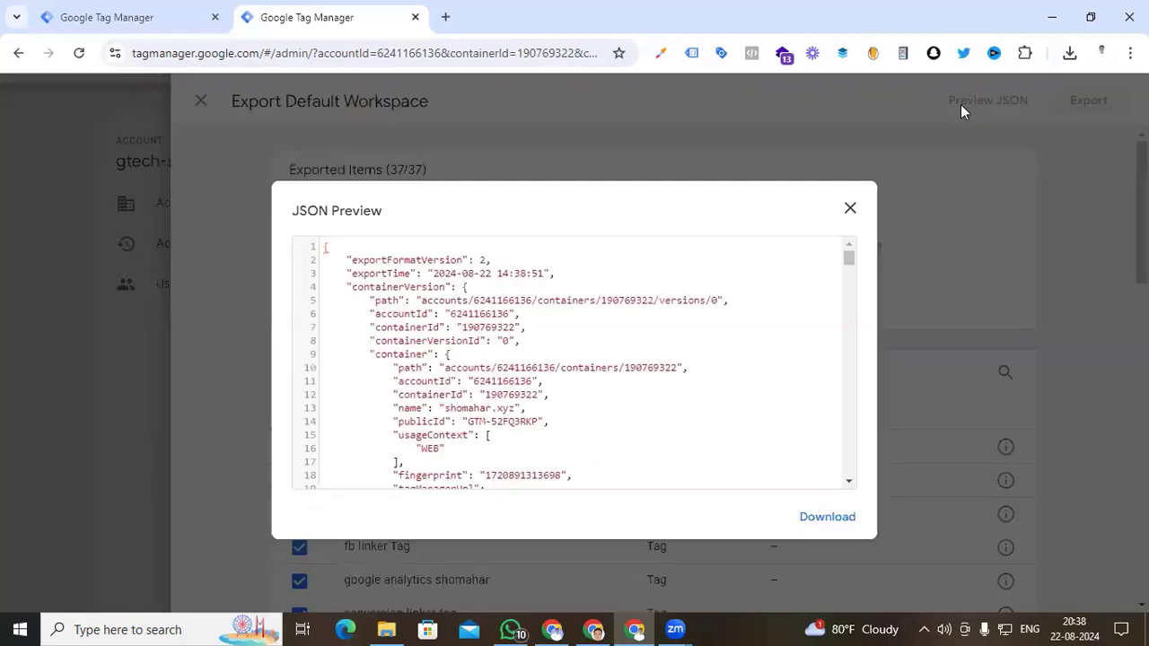
pyautogui.scroll(-6, 596, 341)
pyautogui.scroll(-5, 595, 341)
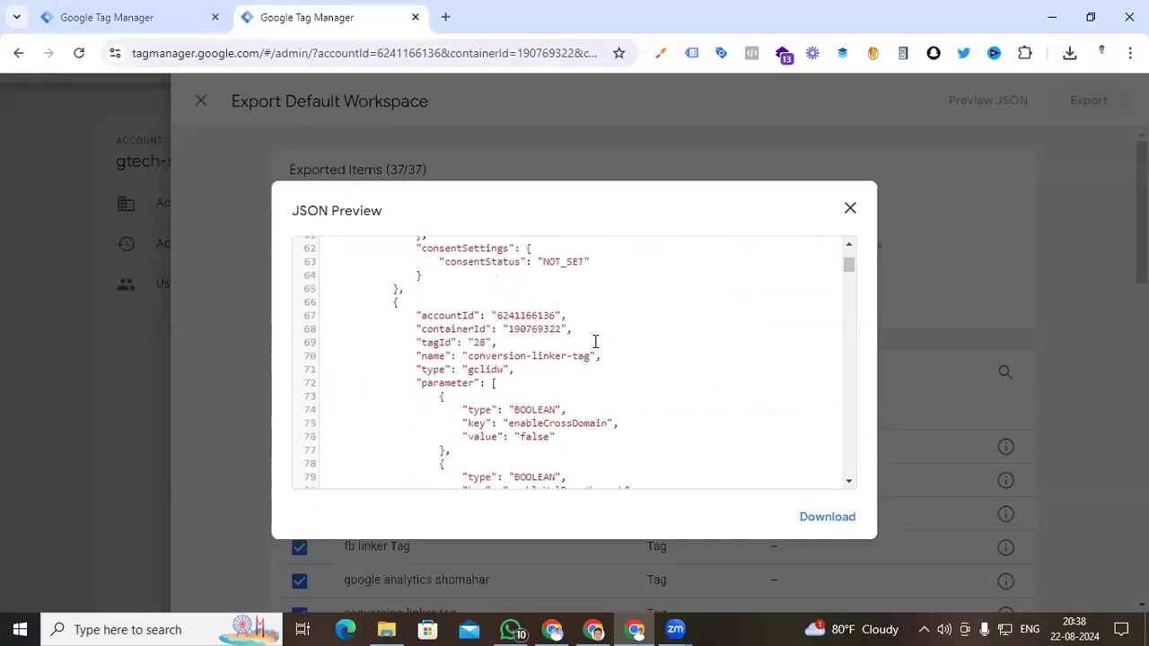
pyautogui.scroll(-7, 597, 371)
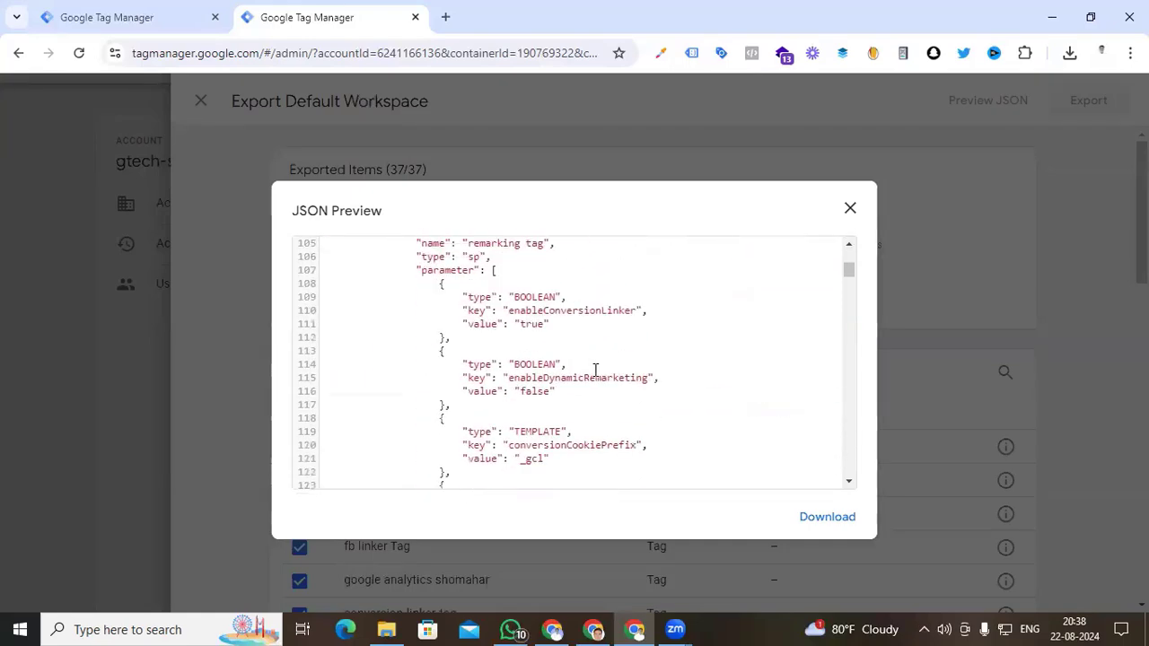
pyautogui.click(851, 209)
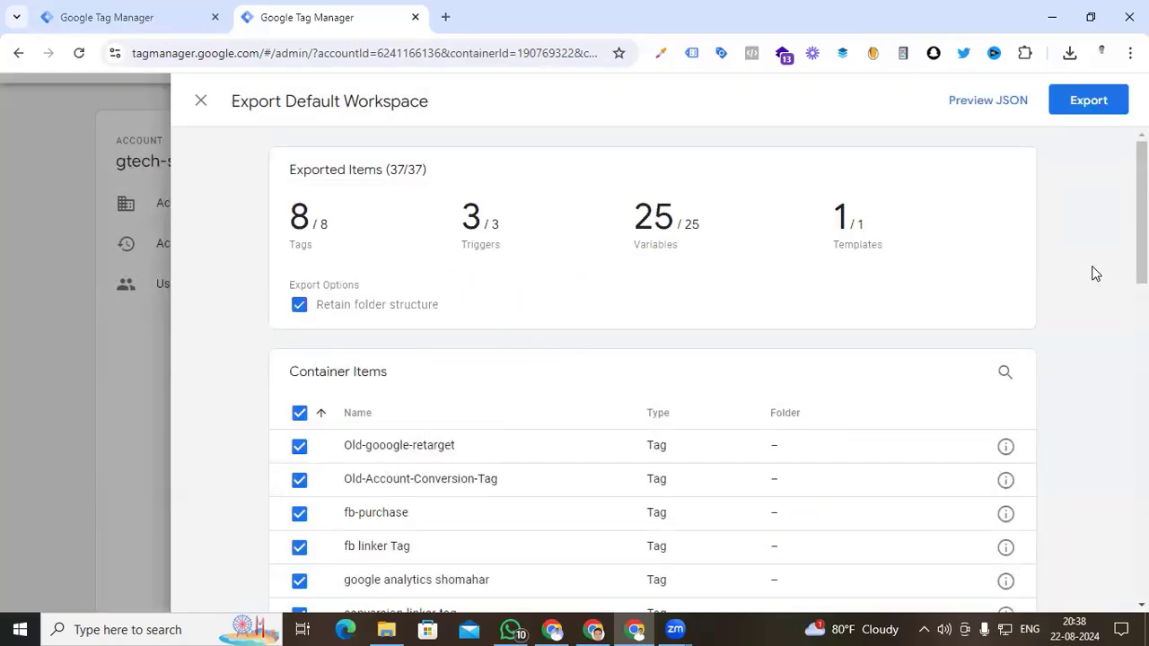
pyautogui.click(1073, 101)
# In Import Container's Admin, import the file GTM-52FQ3RKP_workspace27.json
pyautogui.click(102, 14)
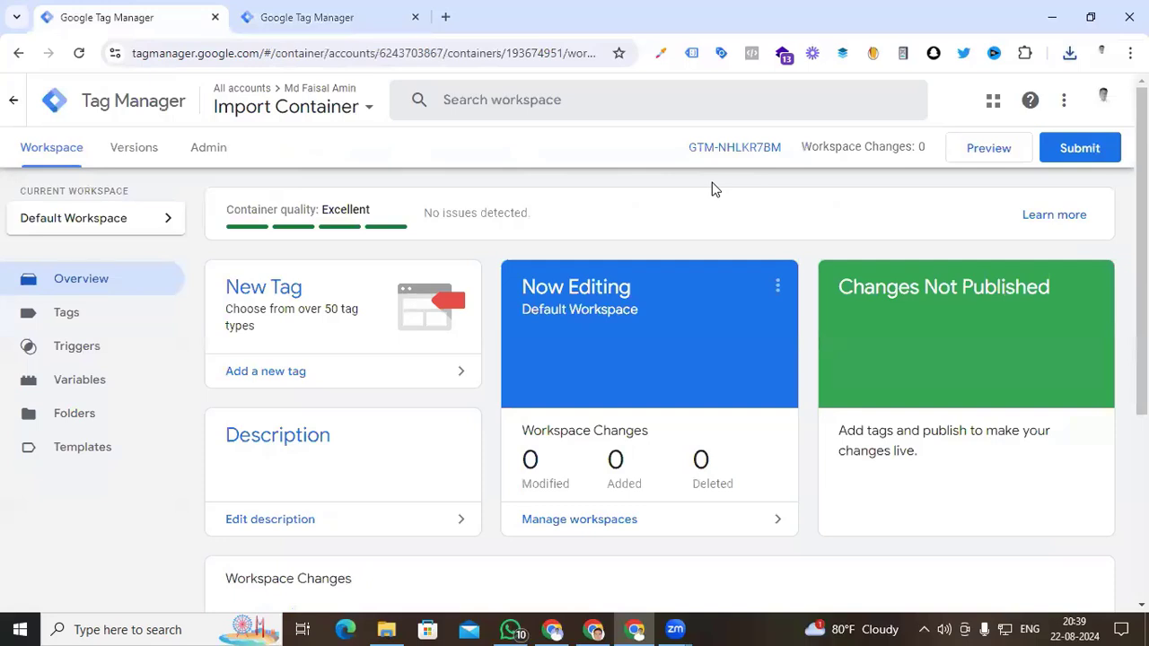
pyautogui.click(215, 159)
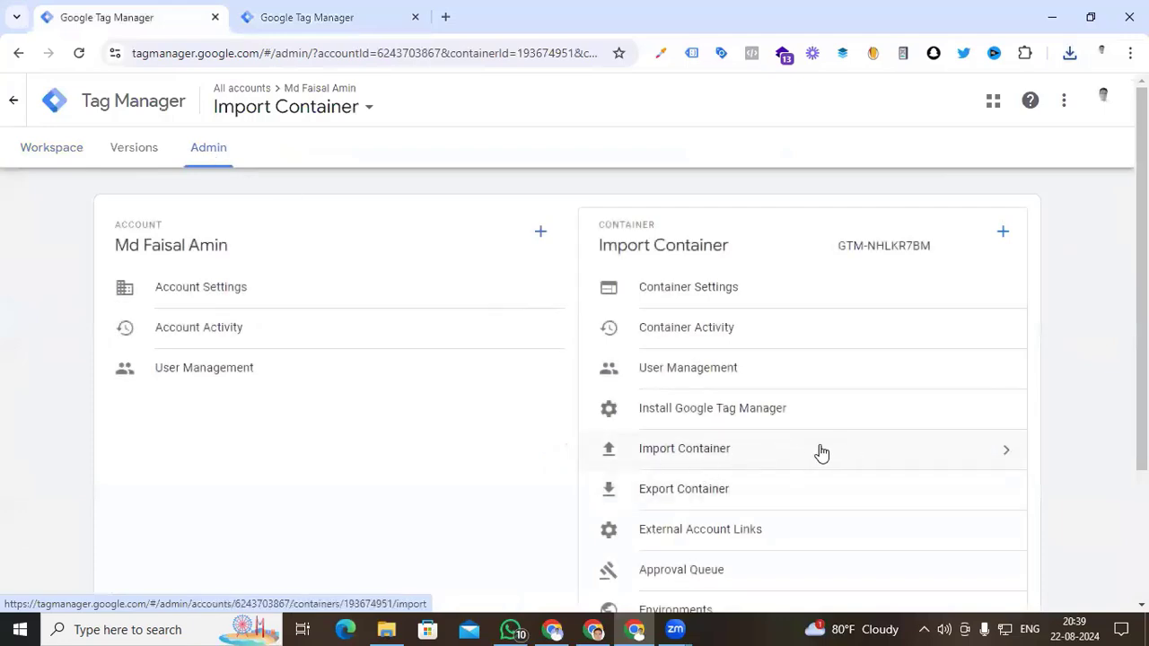
pyautogui.click(941, 453)
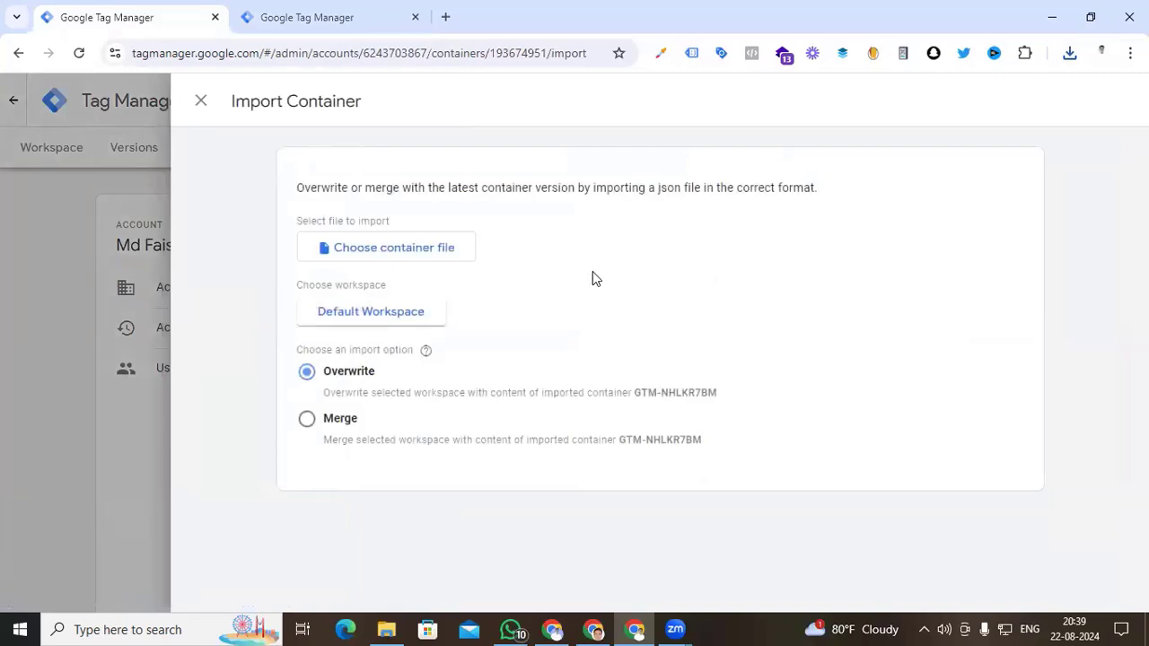
pyautogui.click(391, 255)
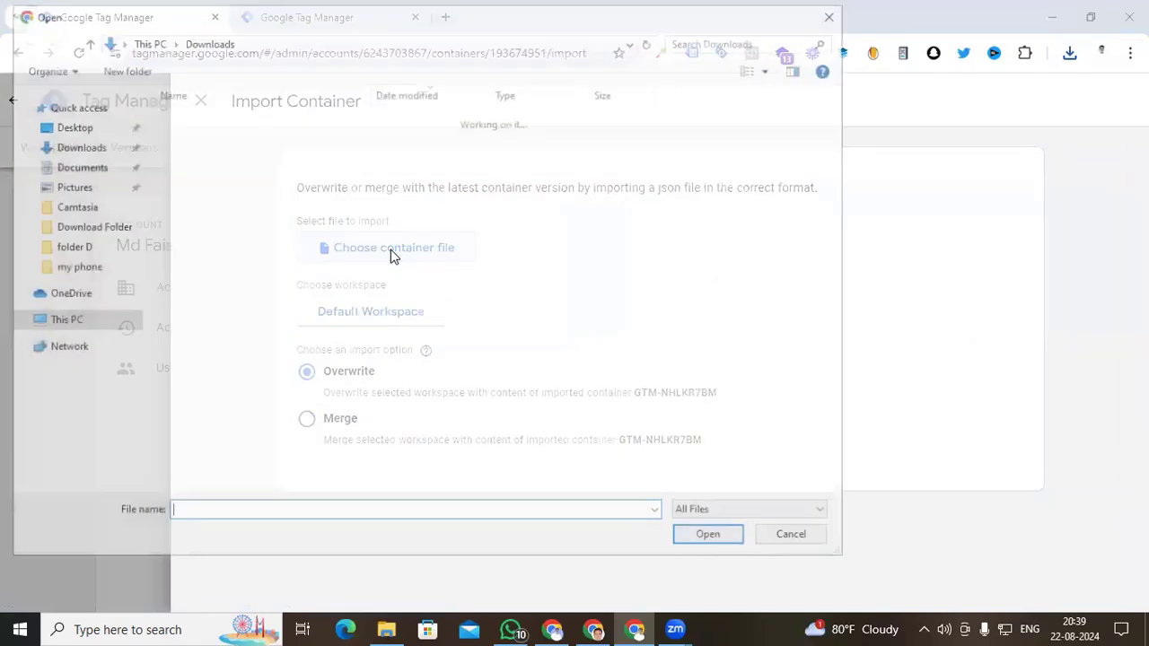
pyautogui.click(267, 143)
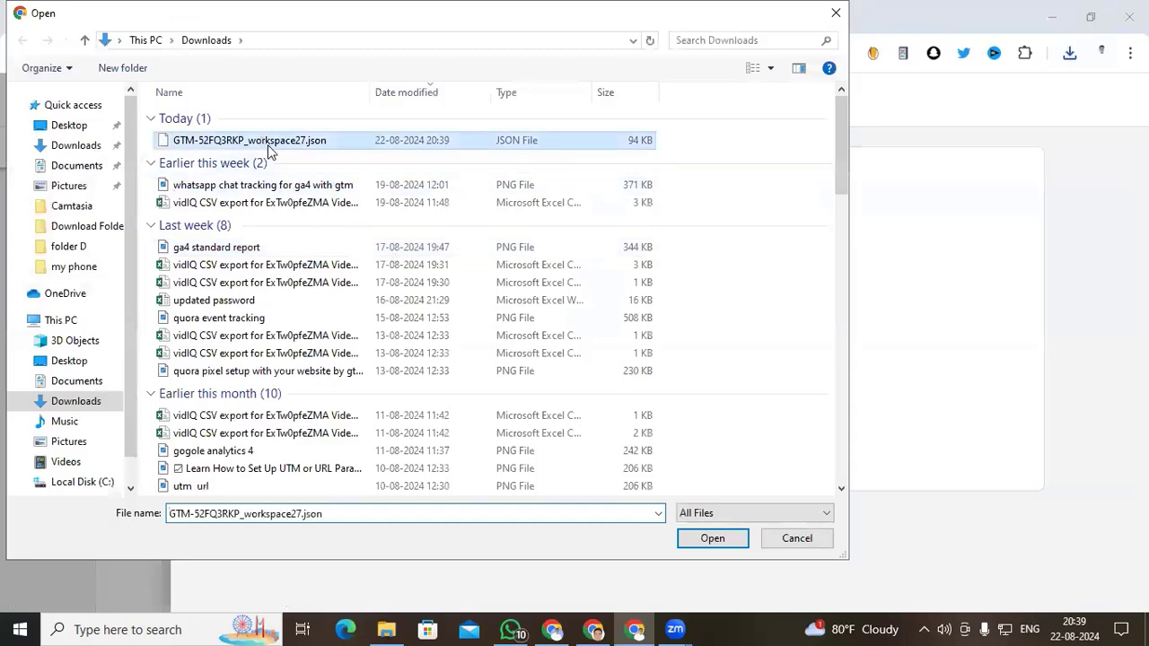
pyautogui.click(713, 539)
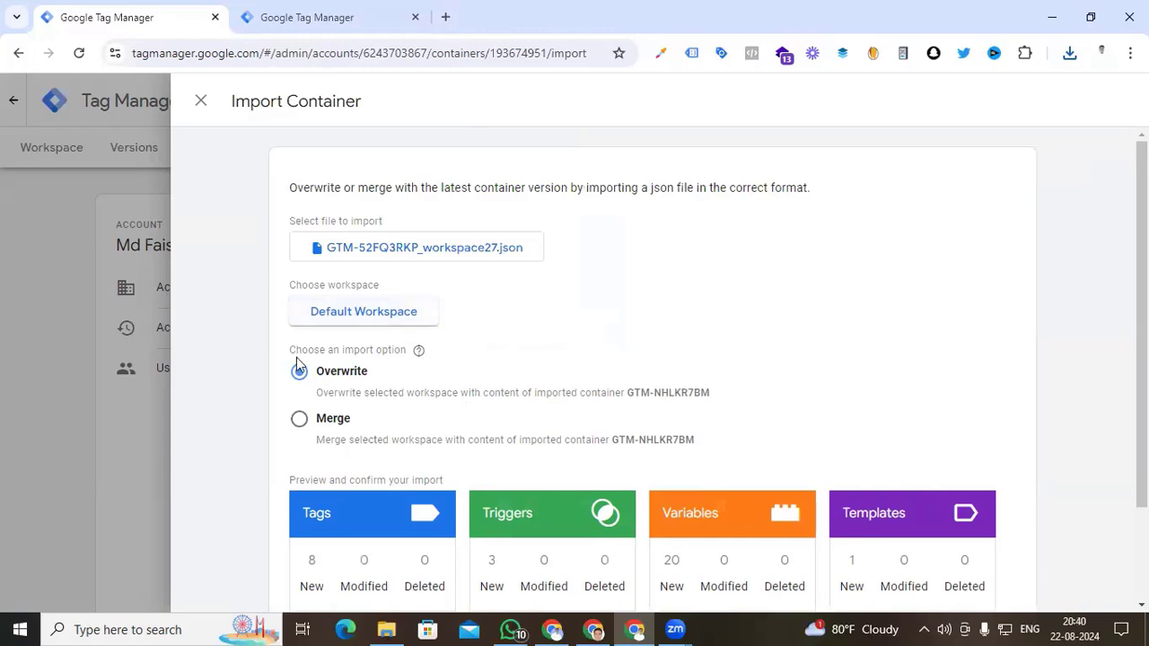
pyautogui.moveTo(418, 350)
pyautogui.scroll(-3, 498, 364)
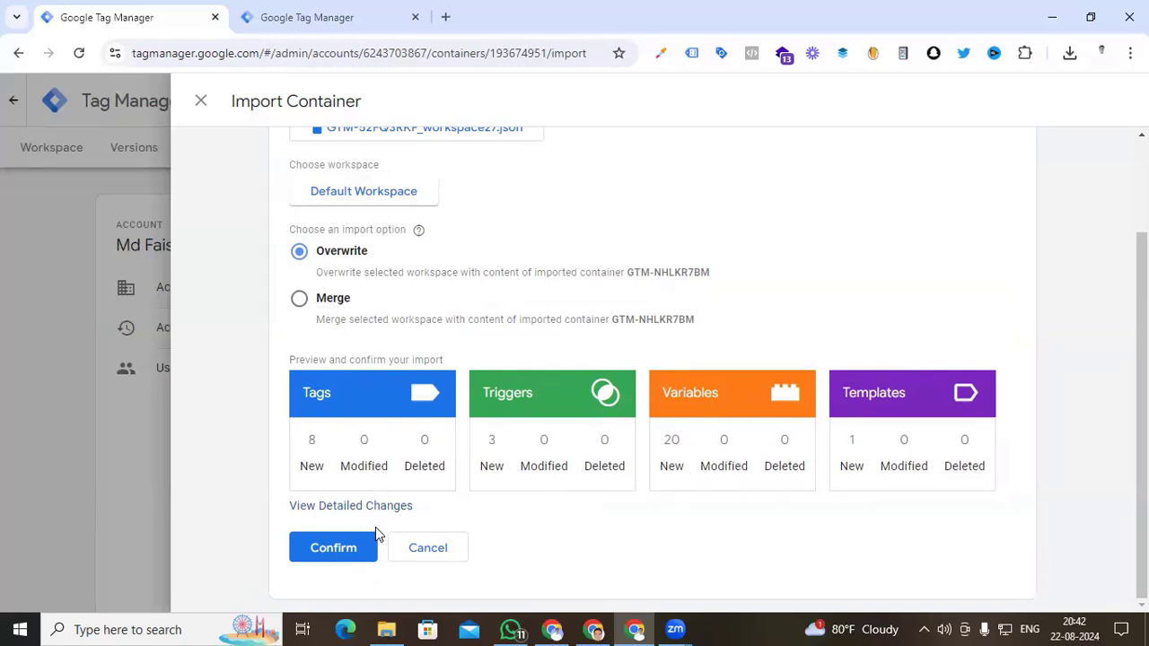
# Confirm the import into Default Workspace and review the imported tags
pyautogui.click(349, 557)
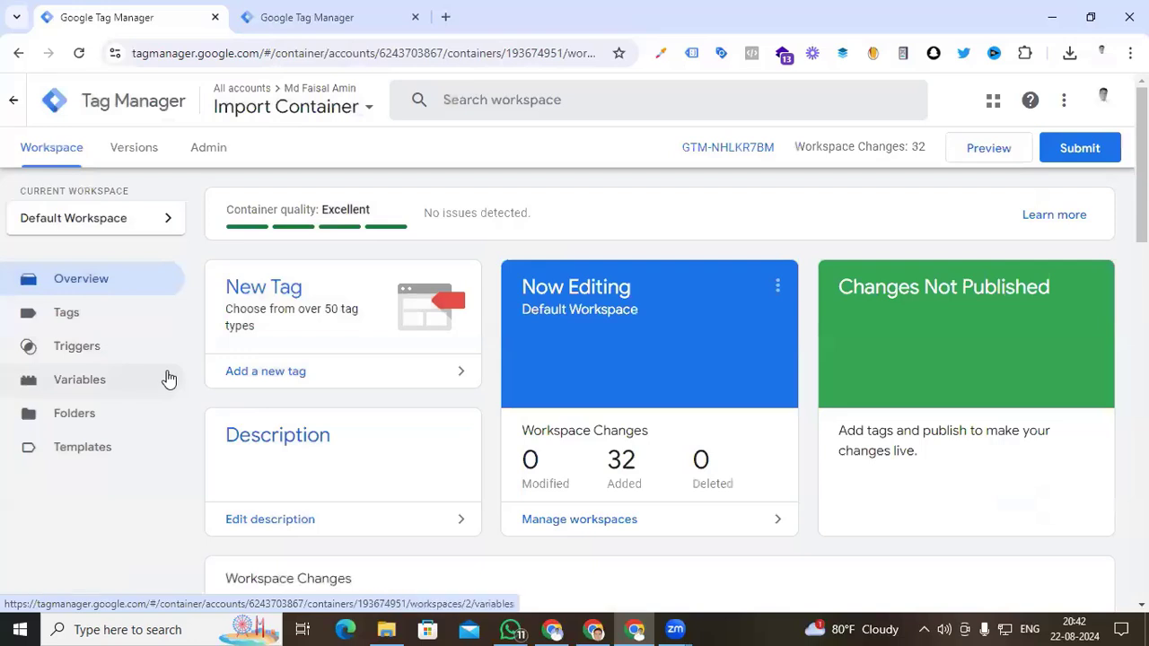
pyautogui.click(113, 326)
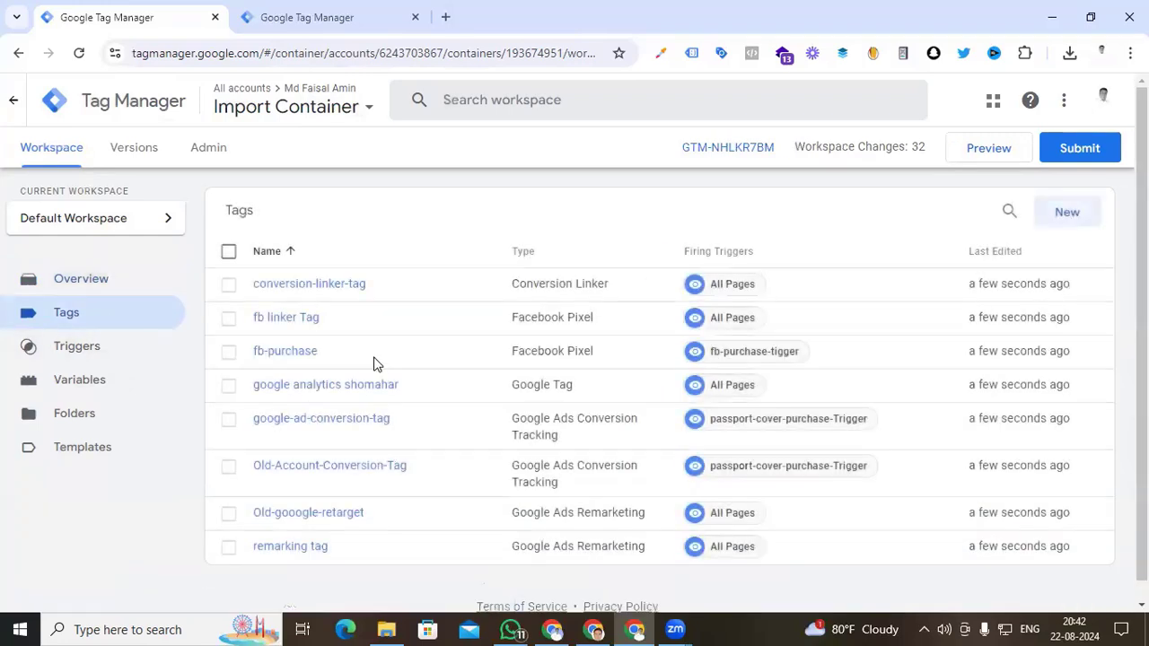
pyautogui.scroll(-1, 376, 363)
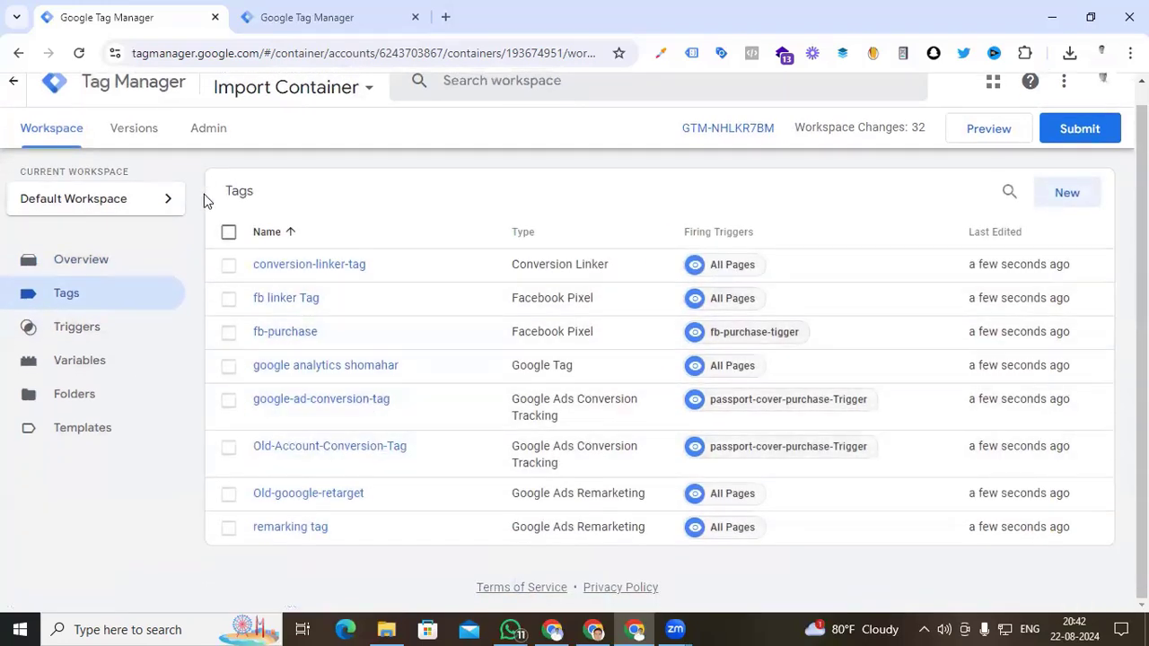
# Check the imported triggers and variables against the source shomahar.xyz container
pyautogui.click(110, 330)
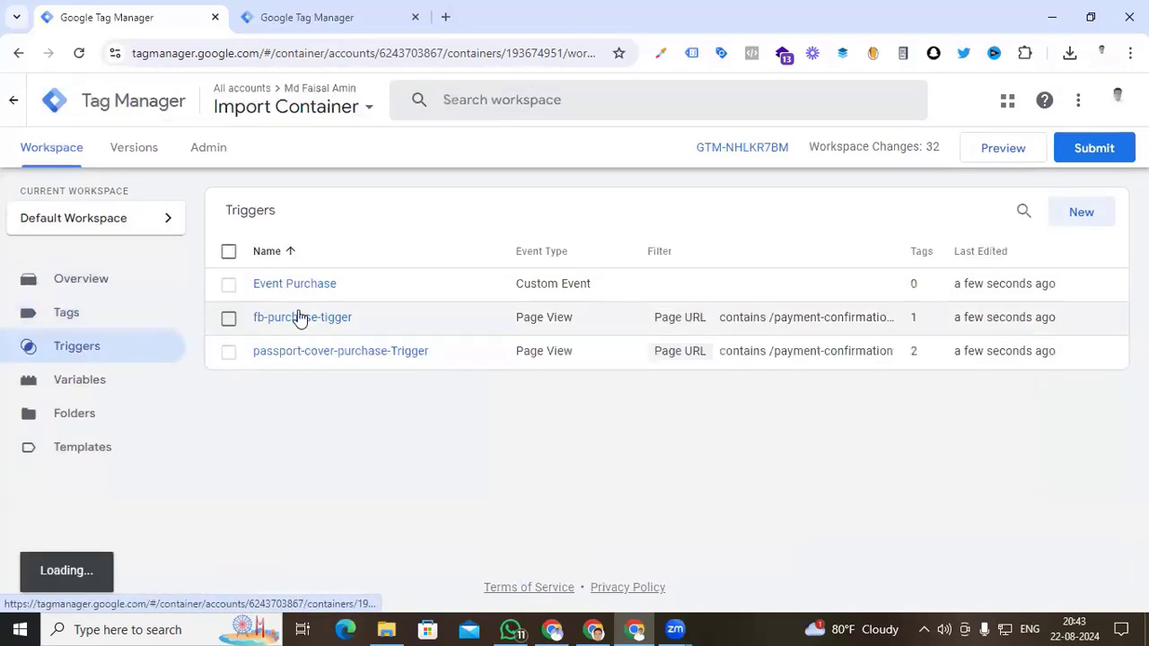
pyautogui.click(132, 388)
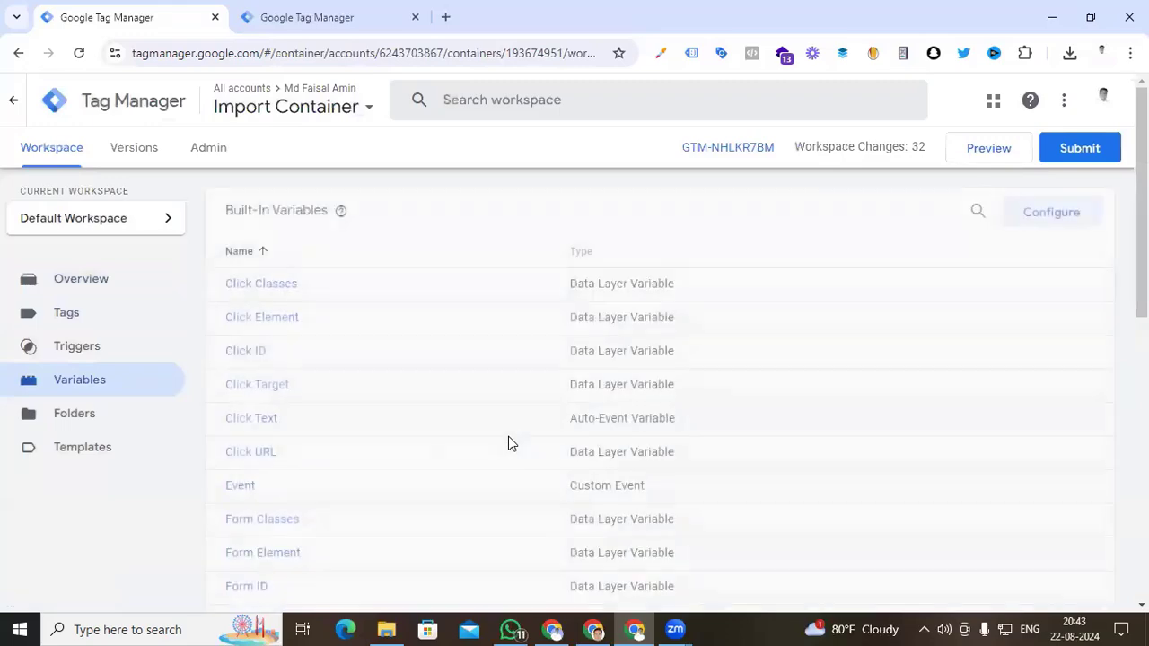
pyautogui.scroll(-7, 508, 443)
pyautogui.scroll(3, 490, 504)
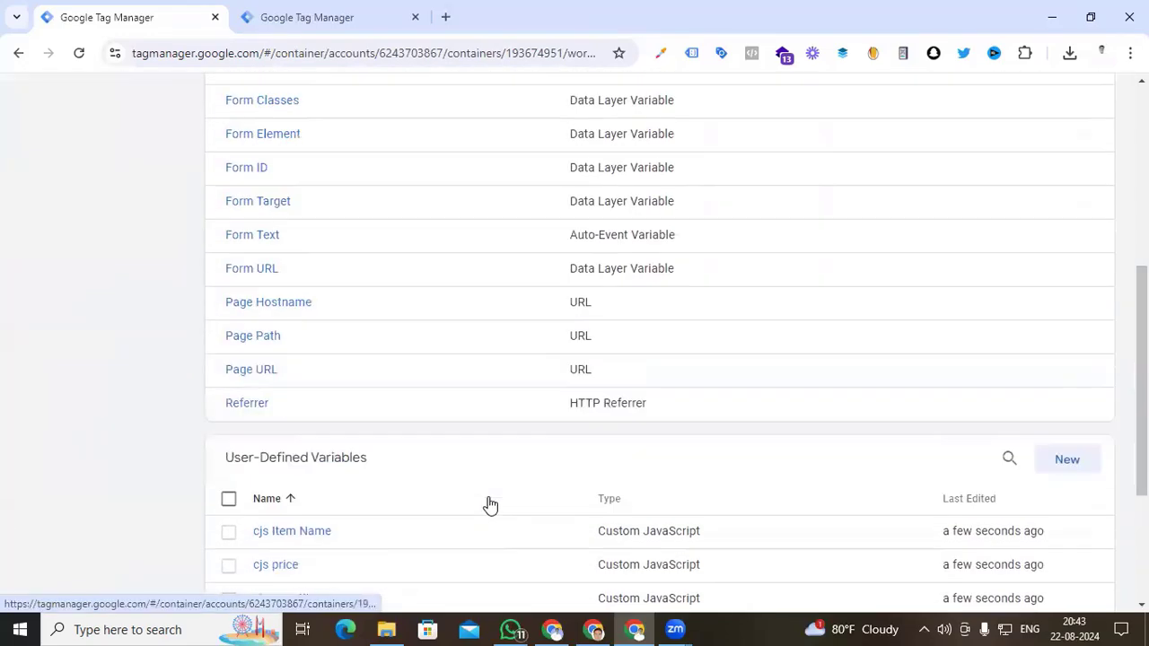
pyautogui.scroll(5, 490, 505)
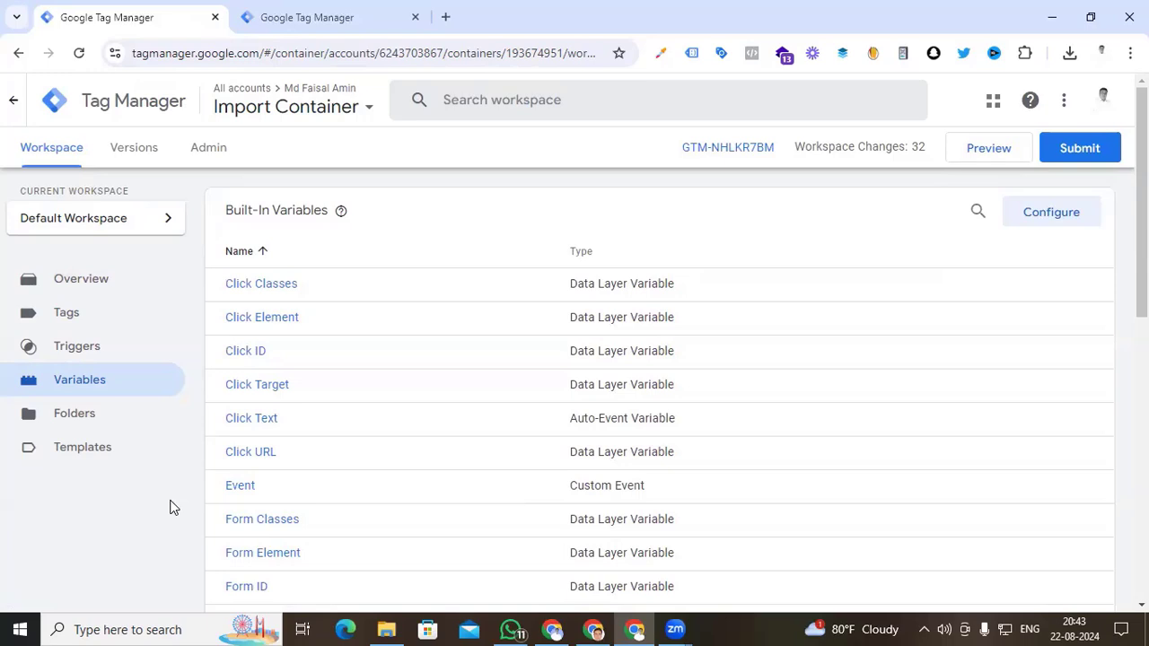
pyautogui.click(300, 14)
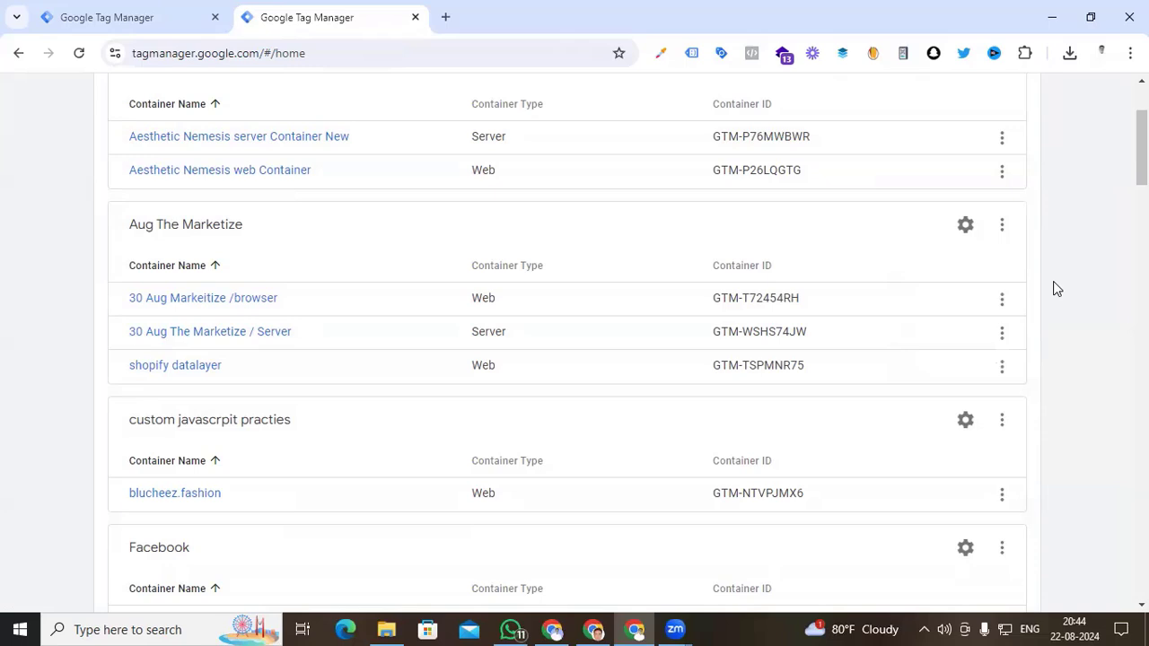
pyautogui.click(158, 7)
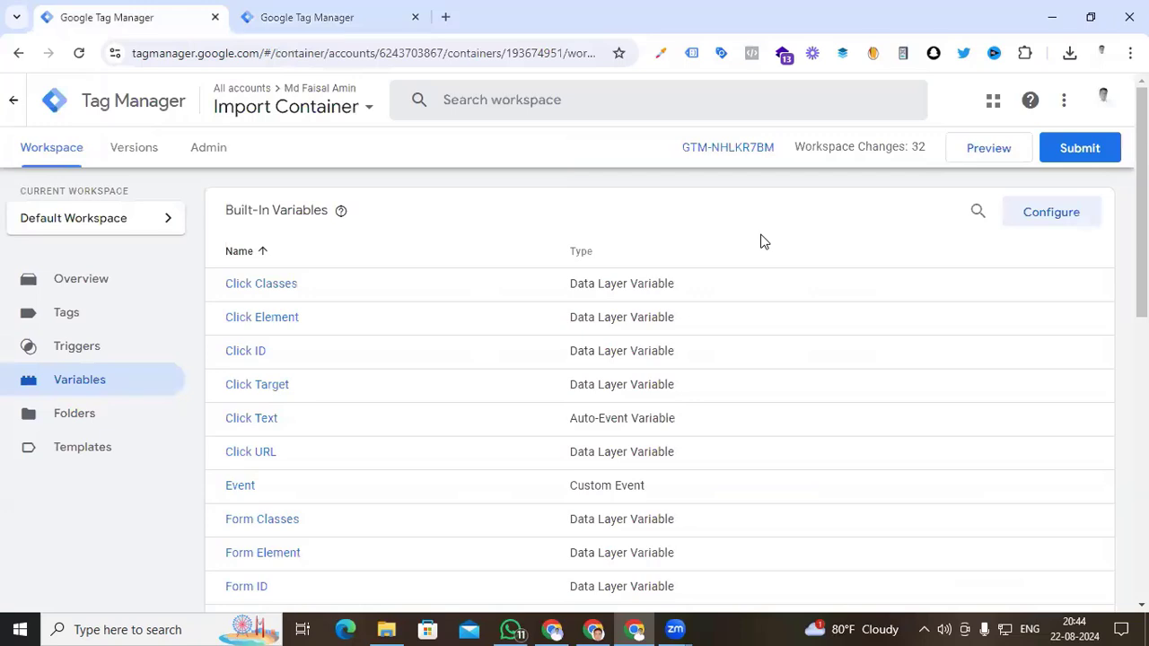